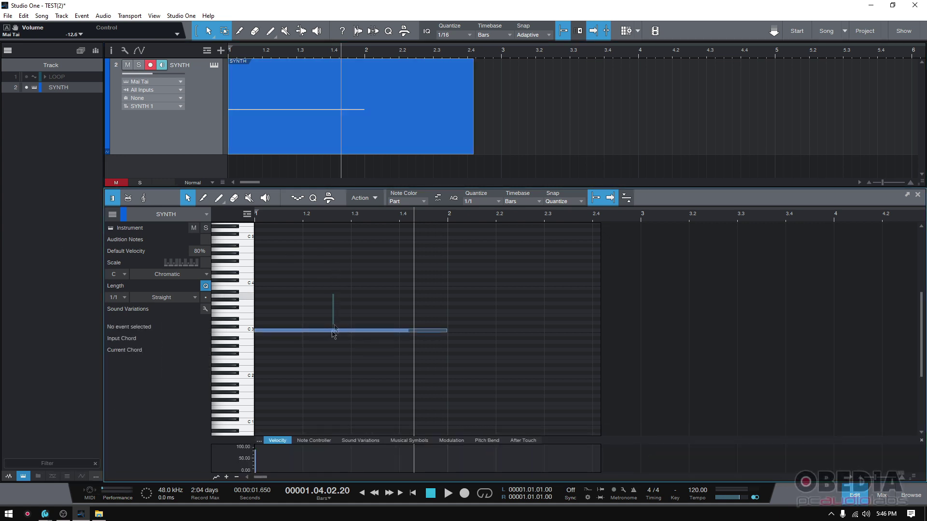
Clear the existing C3 note from the SYNTH part and return the song position to the start.
{"action": "left_click", "coordinate": [331, 338]}
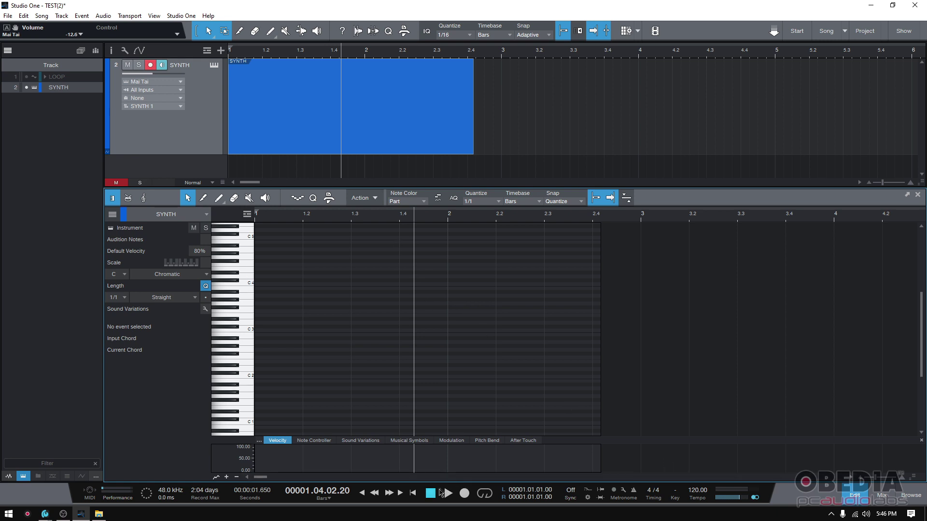
{"action": "left_click", "coordinate": [436, 492]}
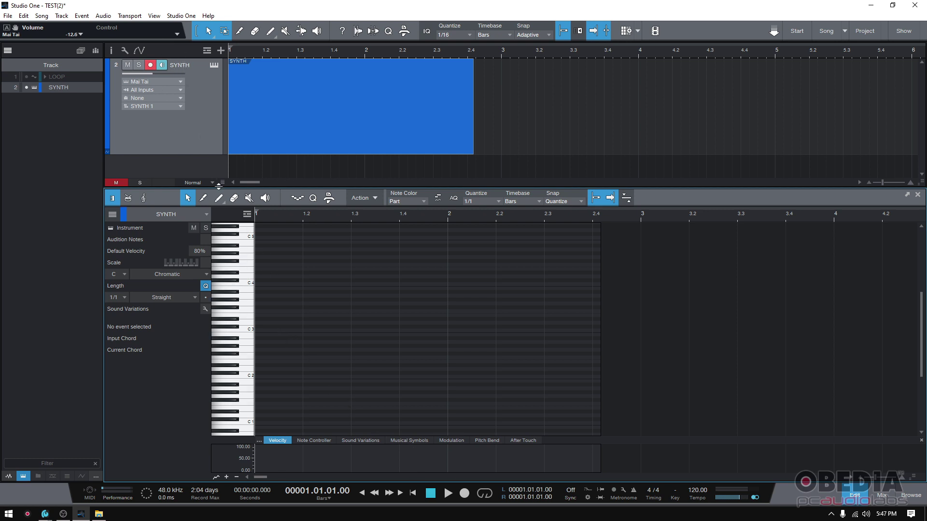
{"action": "left_click", "coordinate": [239, 267]}
Turn on Scale in the piano roll Inspector with root C and scale type Major.
{"action": "left_click", "coordinate": [206, 264]}
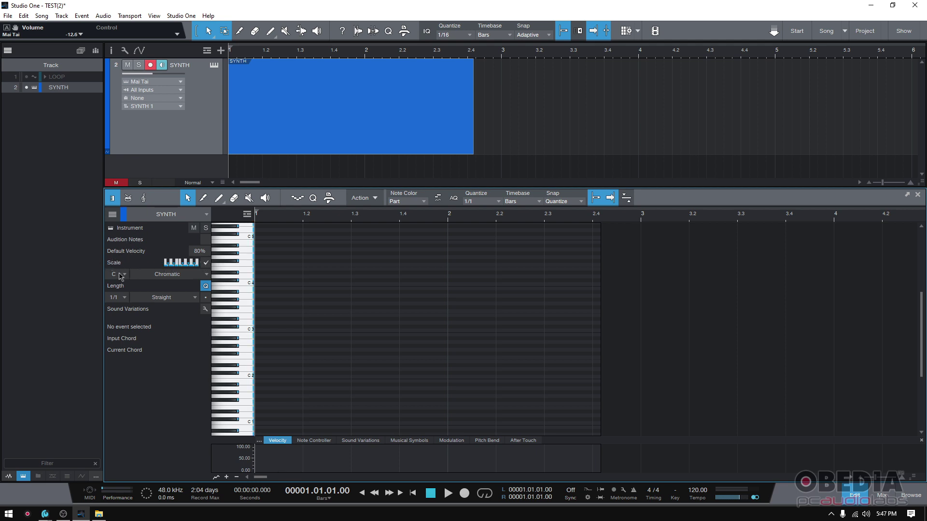
{"action": "left_click", "coordinate": [119, 275]}
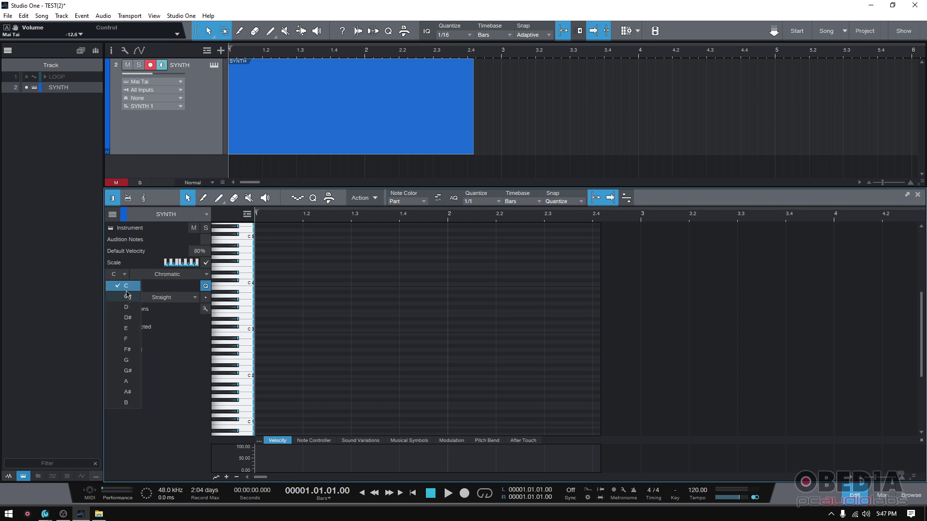
{"action": "left_click", "coordinate": [127, 290]}
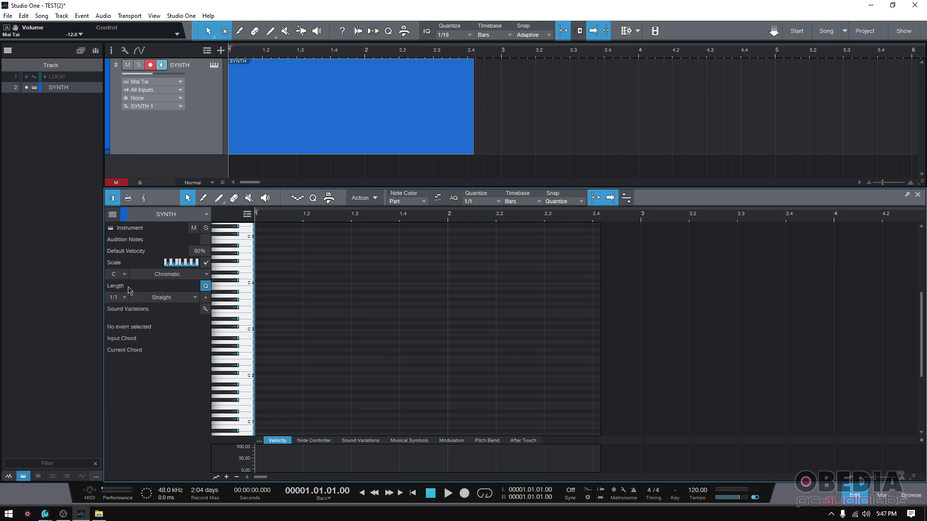
{"action": "left_click", "coordinate": [167, 276]}
{"action": "left_click", "coordinate": [167, 297]}
Draw a one-bar C3 note at bar 1, then play it back and stop at bar 1.
{"action": "left_click", "coordinate": [264, 331]}
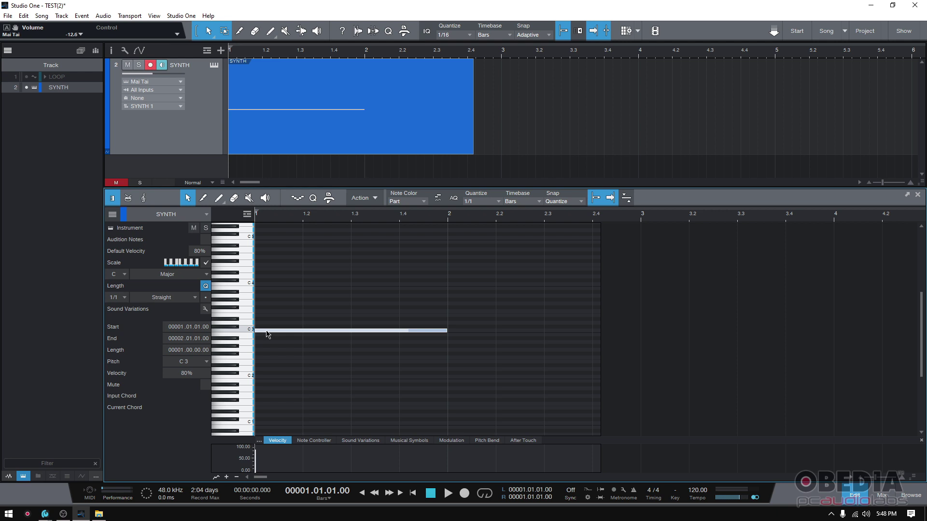
{"action": "left_click", "coordinate": [298, 320]}
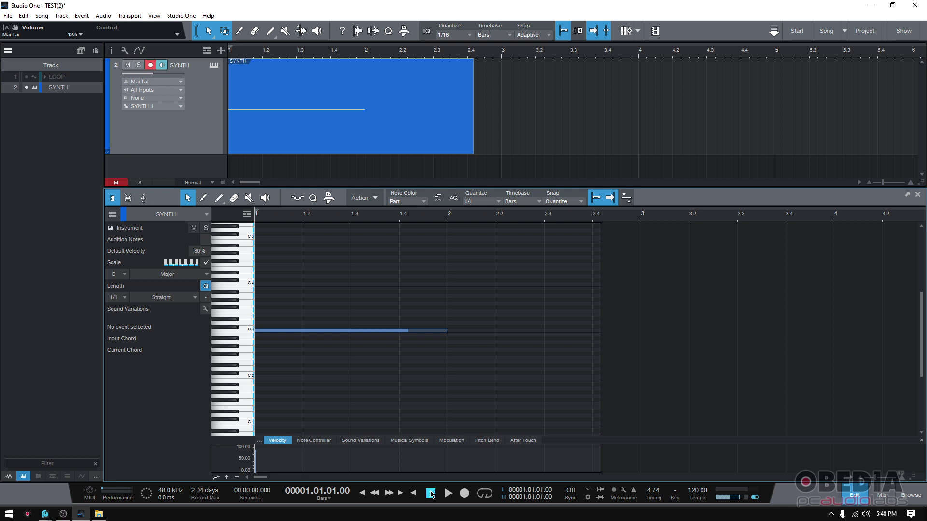
{"action": "key", "text": "space"}
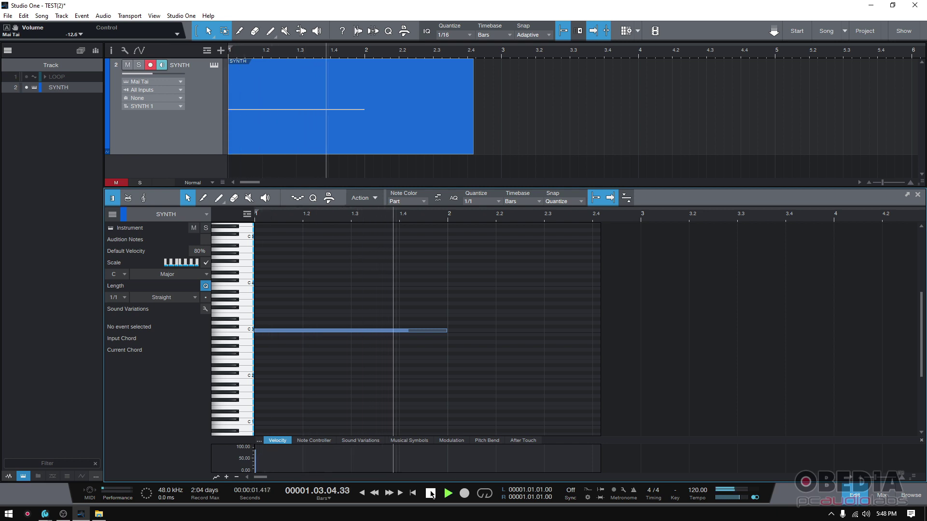
{"action": "left_click", "coordinate": [431, 493]}
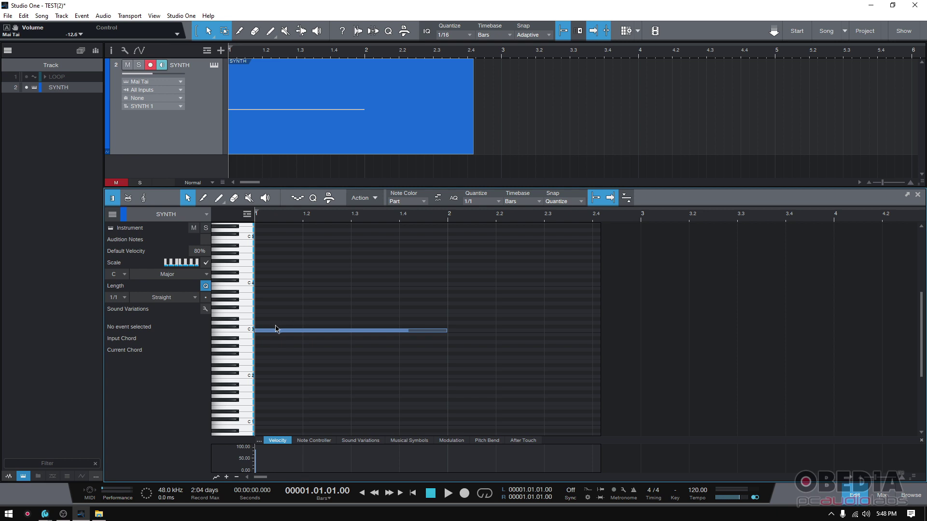
{"action": "mouse_move", "coordinate": [278, 334]}
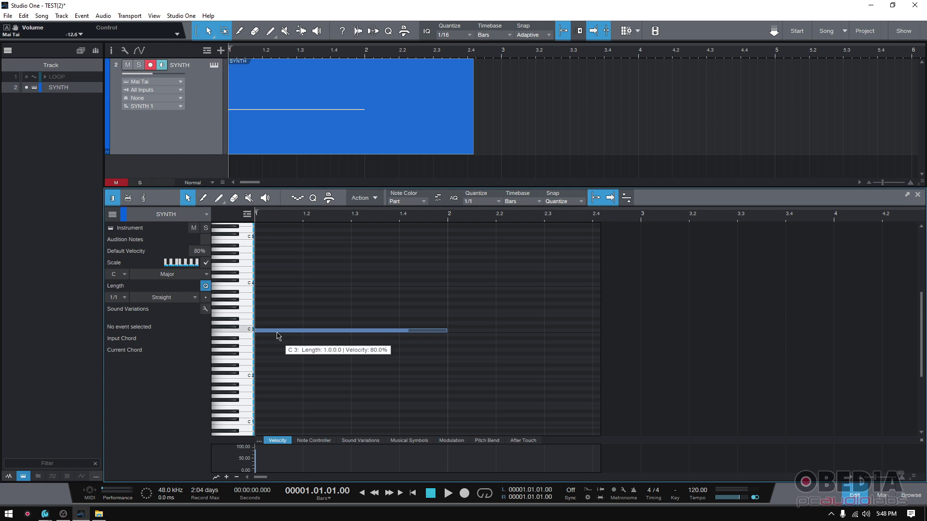
Duplicate the C3 note onto E3 at bar 1 with an Alt-drag, then deselect both notes.
{"action": "left_click", "coordinate": [278, 332]}
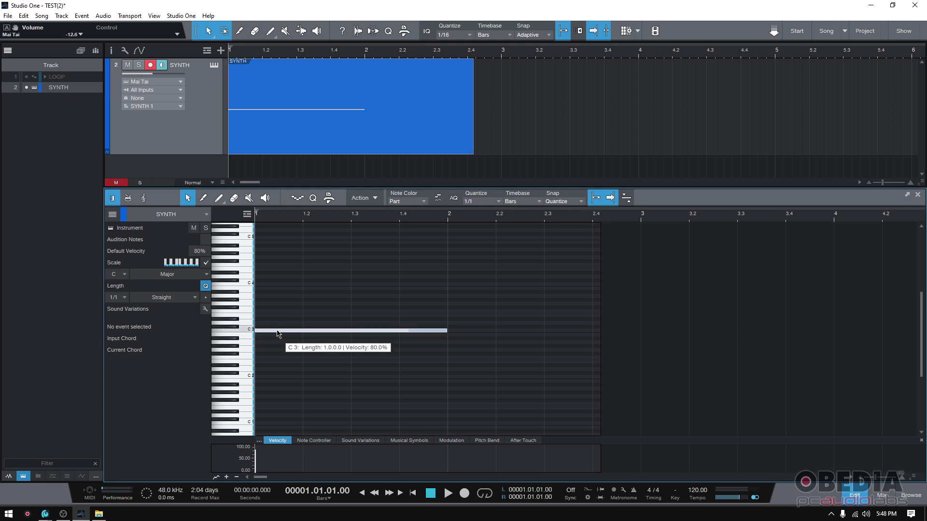
{"action": "left_click_drag", "start_coordinate": [278, 333], "coordinate": [277, 327]}
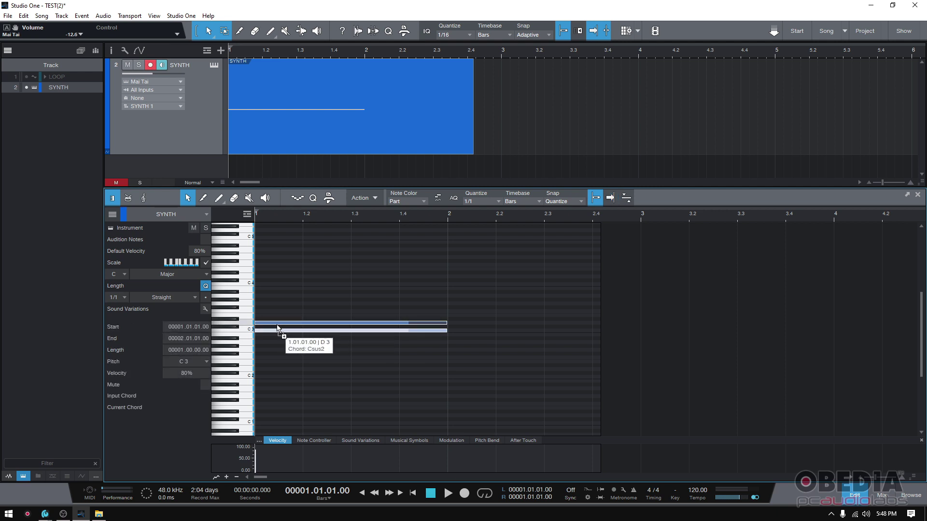
{"action": "left_click_drag", "start_coordinate": [277, 325], "coordinate": [277, 324]}
{"action": "left_click_drag", "start_coordinate": [278, 326], "coordinate": [277, 327]}
{"action": "left_click_drag", "start_coordinate": [277, 326], "coordinate": [275, 318]}
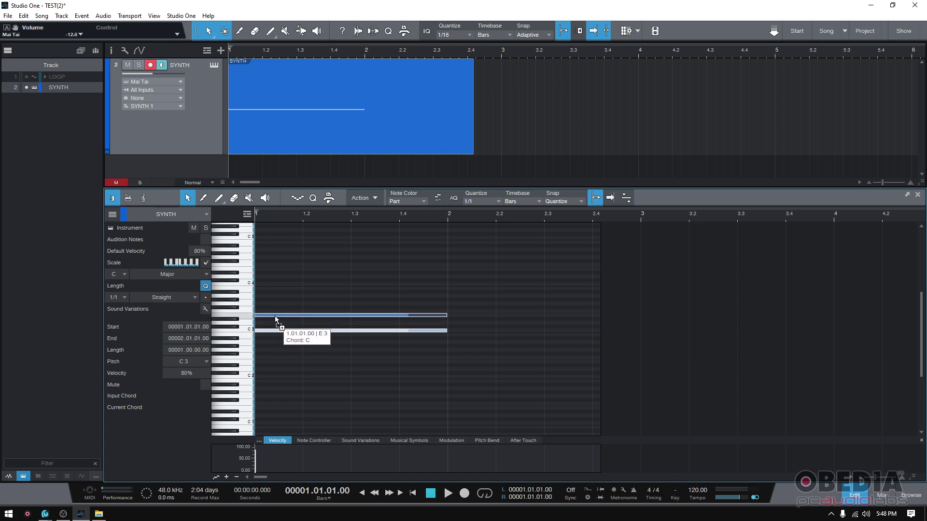
{"action": "left_click_drag", "start_coordinate": [275, 316], "coordinate": [274, 317]}
{"action": "left_click_drag", "start_coordinate": [274, 316], "coordinate": [274, 315]}
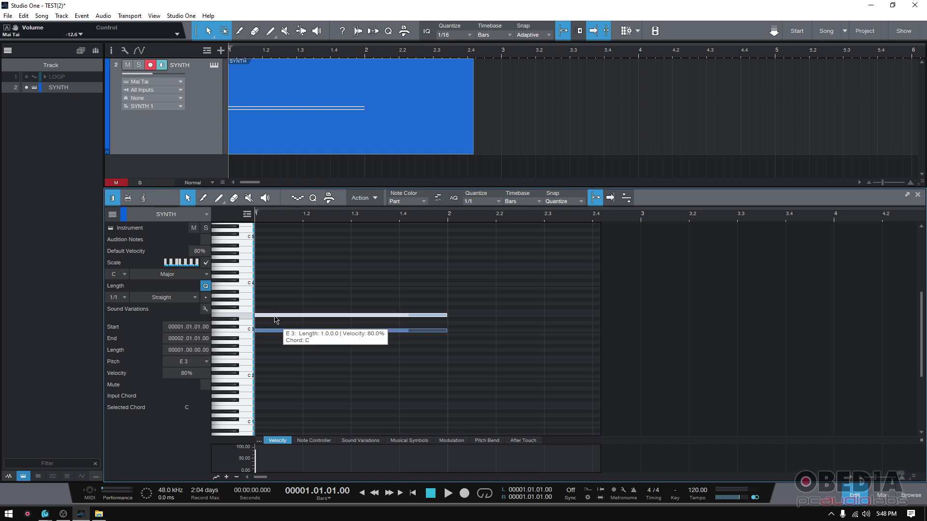
{"action": "left_click", "coordinate": [295, 286]}
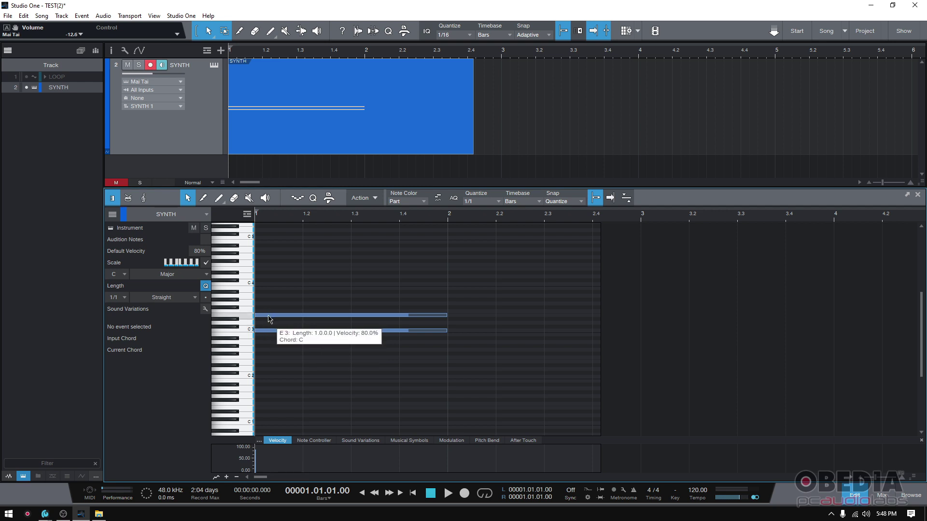
{"action": "key", "text": "alt"}
{"action": "key", "text": "alt"}
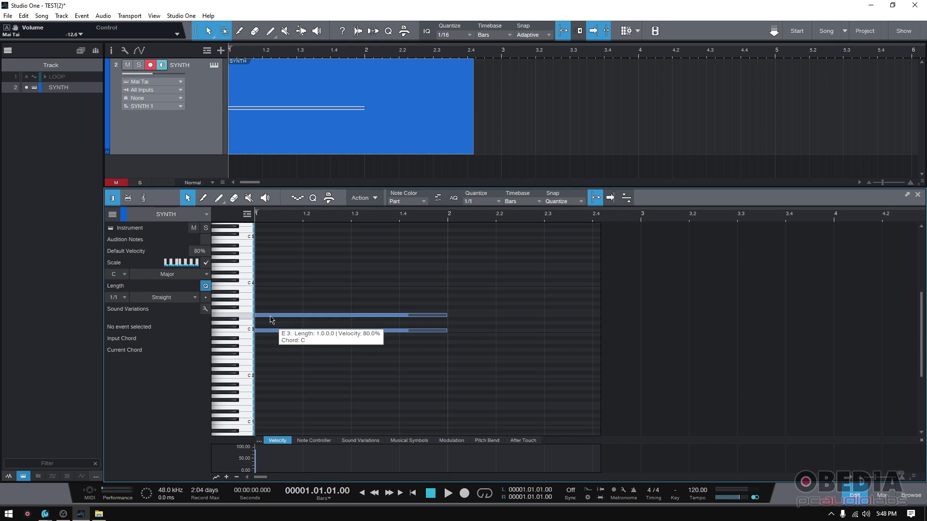
Duplicate the E3 note onto G3 at bar 1 with an Alt-drag.
{"action": "left_click", "coordinate": [272, 319]}
{"action": "left_click_drag", "start_coordinate": [272, 320], "coordinate": [270, 314]}
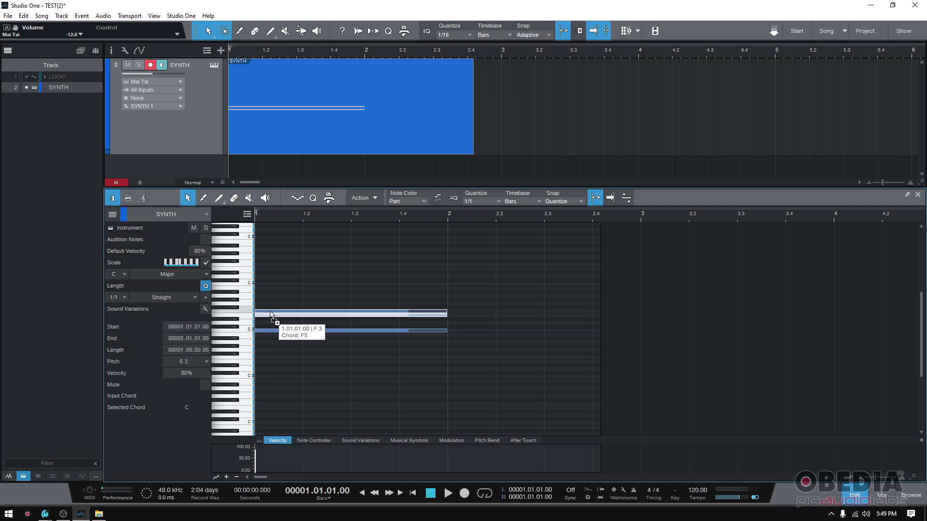
{"action": "left_click_drag", "start_coordinate": [271, 313], "coordinate": [264, 303]}
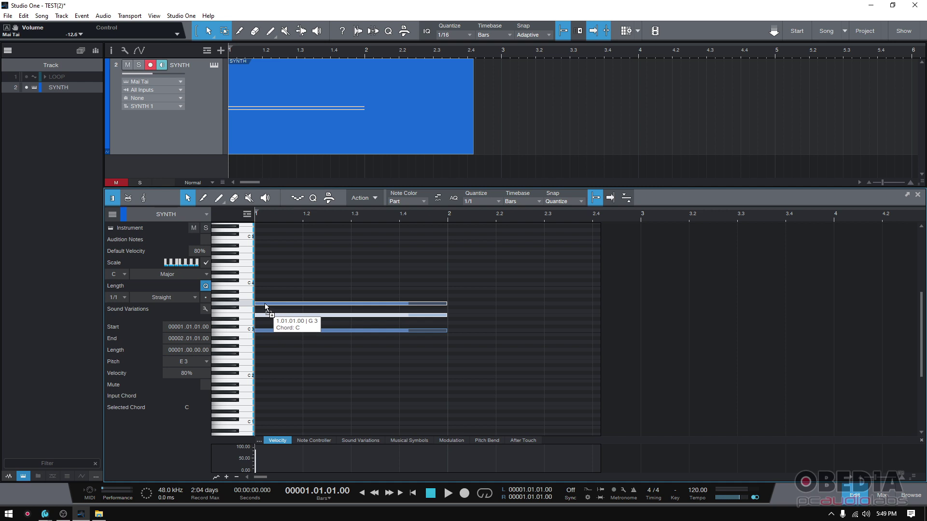
{"action": "left_click_drag", "start_coordinate": [265, 303], "coordinate": [264, 304]}
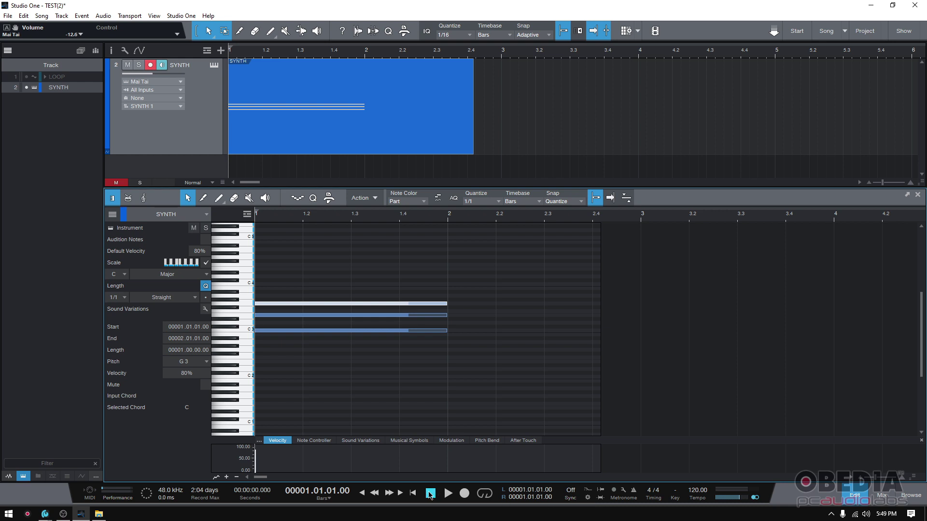
Play back the C-E-G triad, return the playhead to bar 1, and select the G3 note.
{"action": "key", "text": "space"}
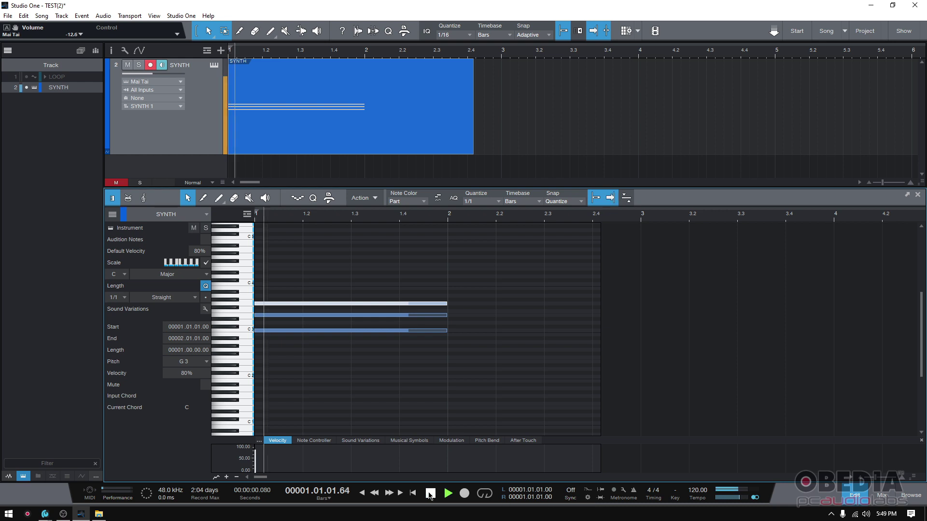
{"action": "left_click", "coordinate": [431, 493]}
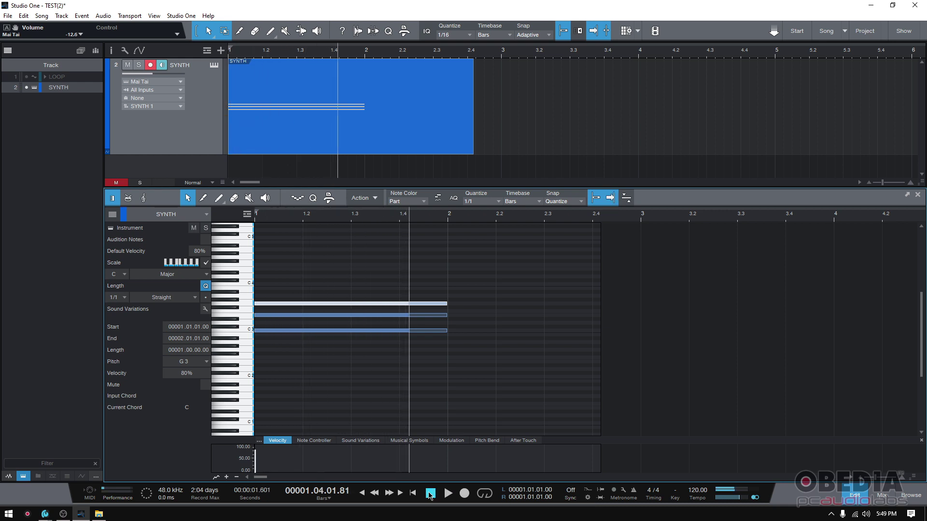
{"action": "left_click", "coordinate": [430, 493]}
{"action": "left_click", "coordinate": [369, 377]}
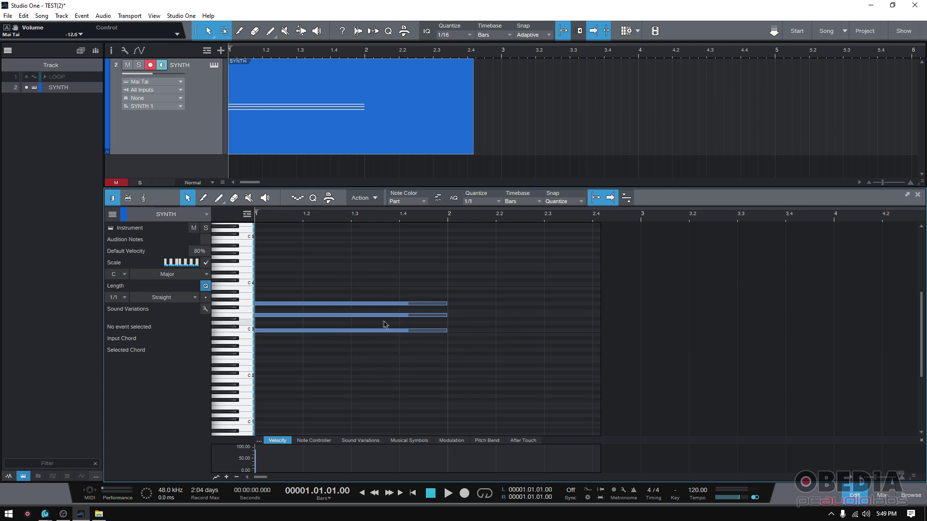
{"action": "left_click", "coordinate": [282, 304]}
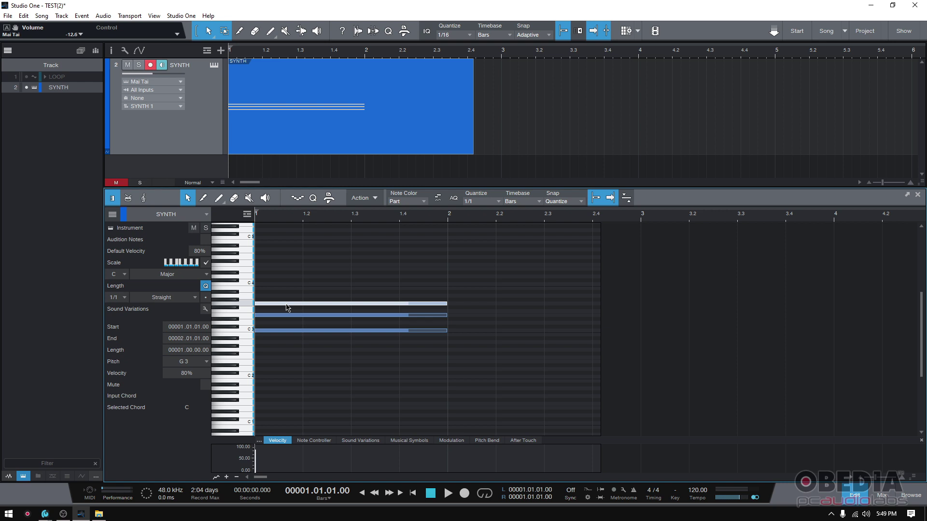
Copy the G3 note up to B3 at bar 1 and play the C-E-G-B chord.
{"action": "mouse_move", "coordinate": [286, 302]}
{"action": "left_mouse_down"}
{"action": "mouse_move", "coordinate": [285, 288]}
{"action": "mouse_move", "coordinate": [275, 289]}
{"action": "left_mouse_up"}
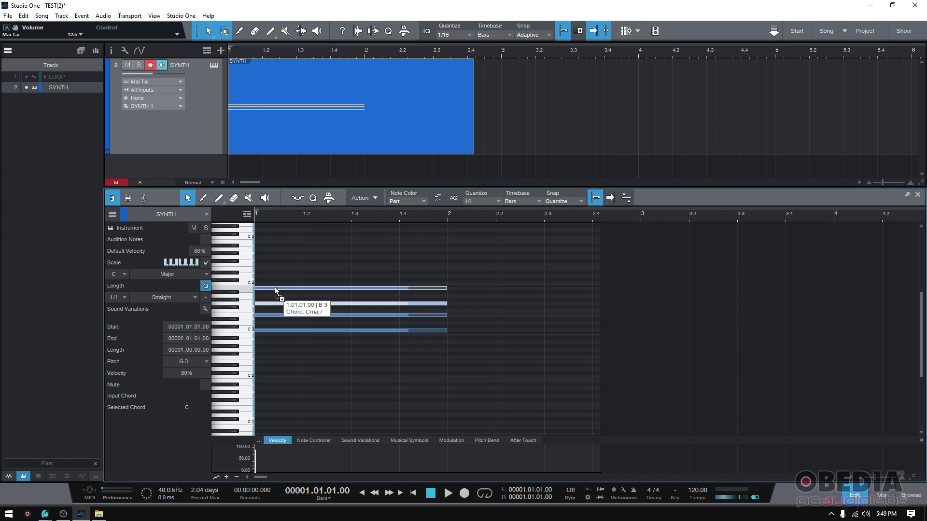
{"action": "left_click_drag", "start_coordinate": [275, 290], "coordinate": [277, 290]}
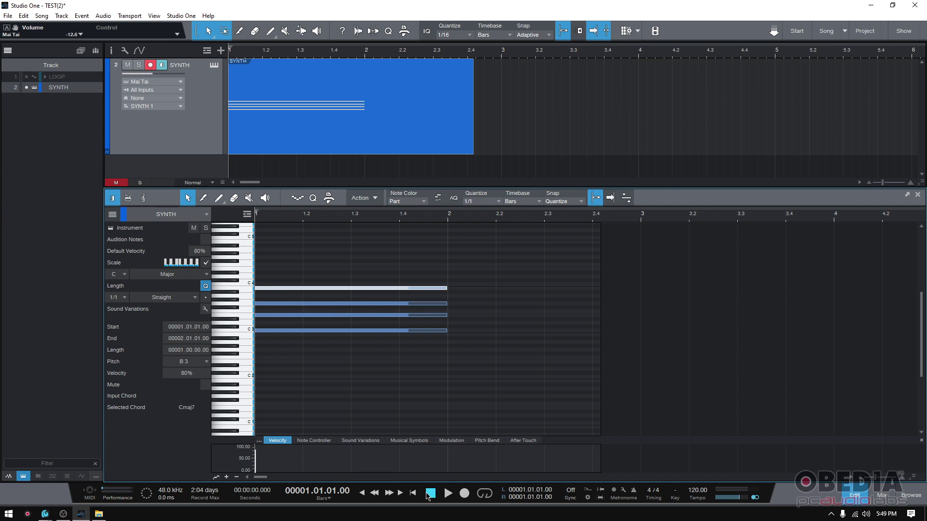
{"action": "key", "text": "space"}
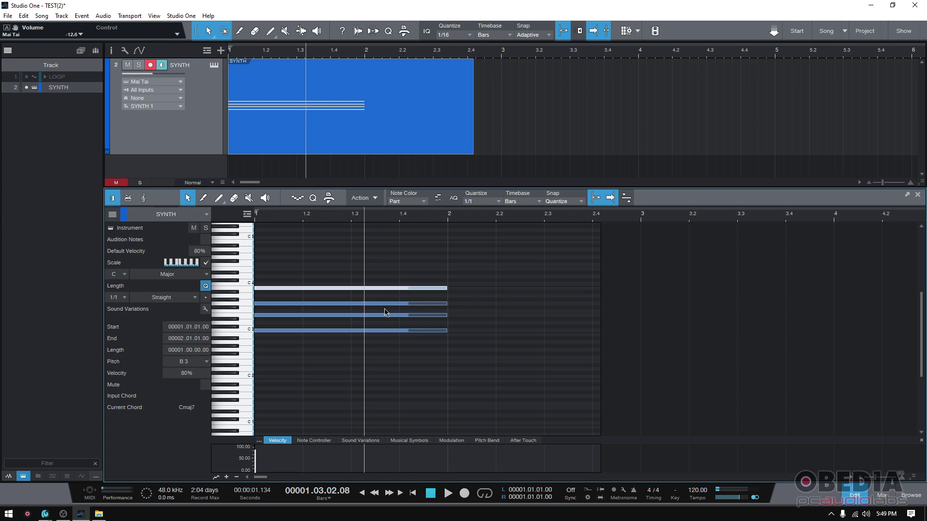
{"action": "left_click", "coordinate": [398, 379]}
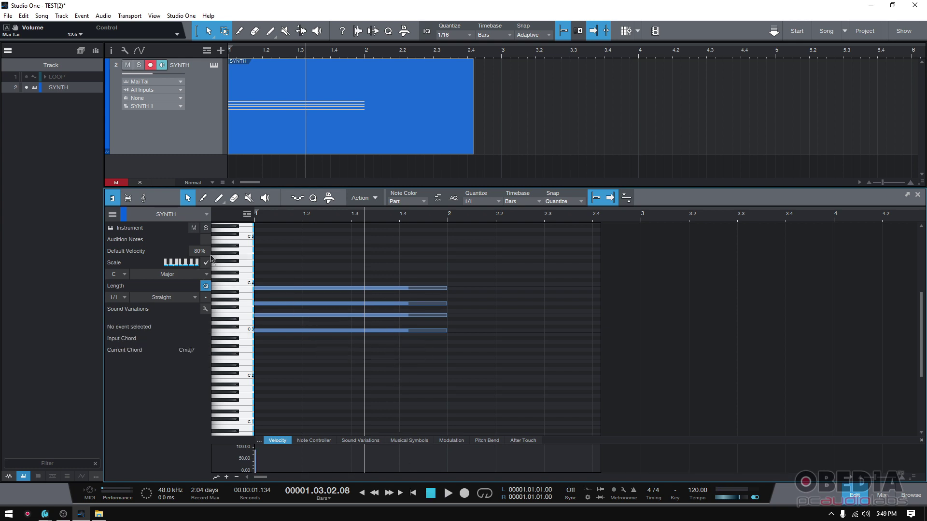